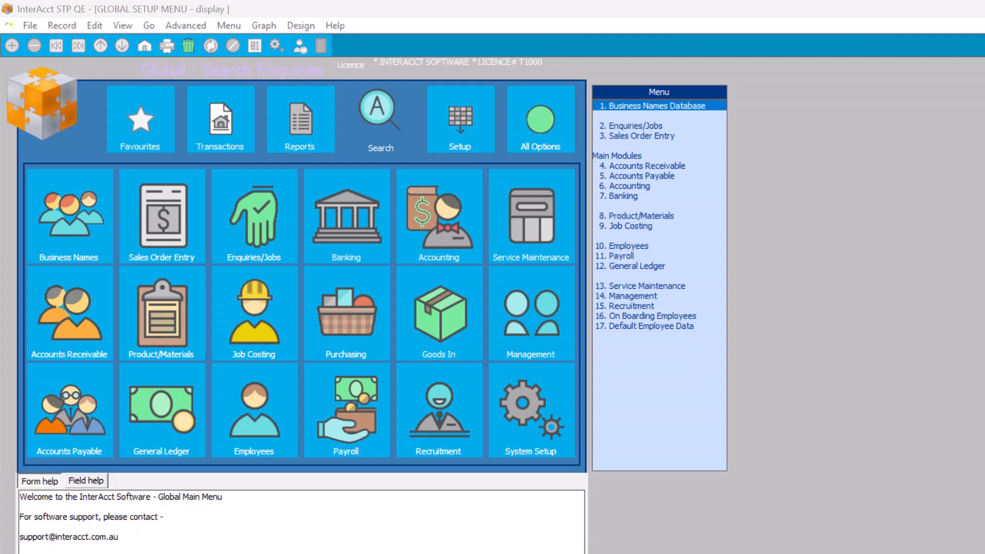
View the product items of the Bedding & Bath group through Stock Setup, and return to the Product/Materials menu
click(161, 312)
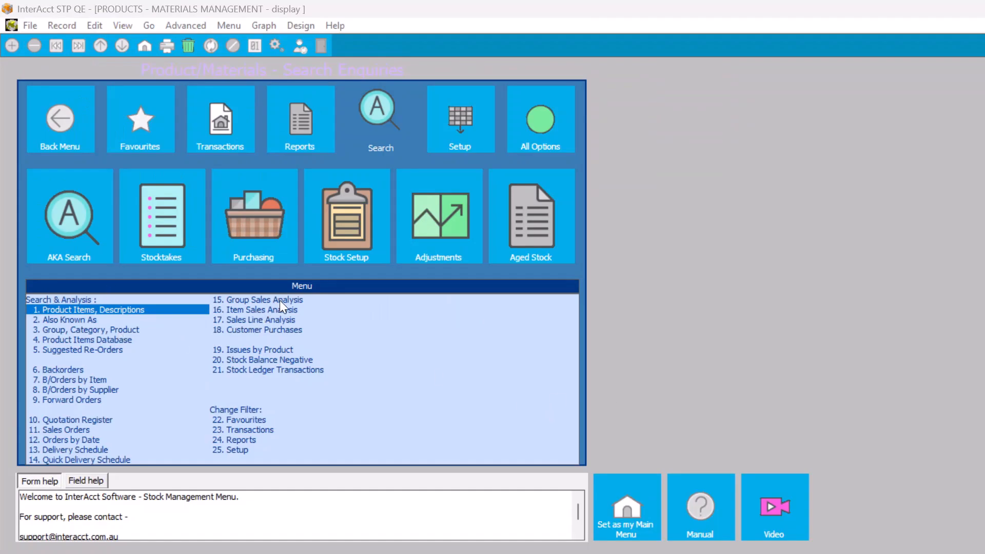
click(340, 222)
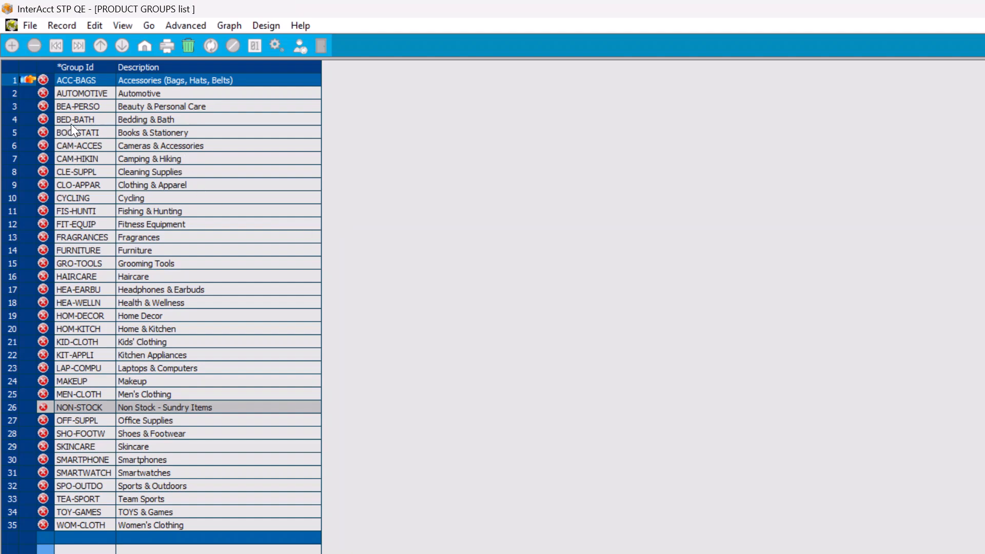
double_click(20, 119)
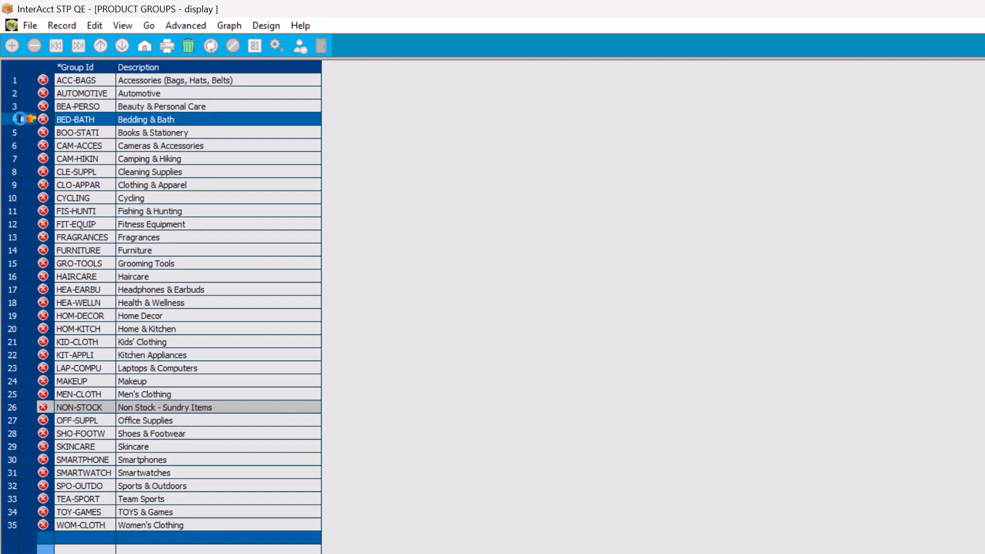
click(344, 189)
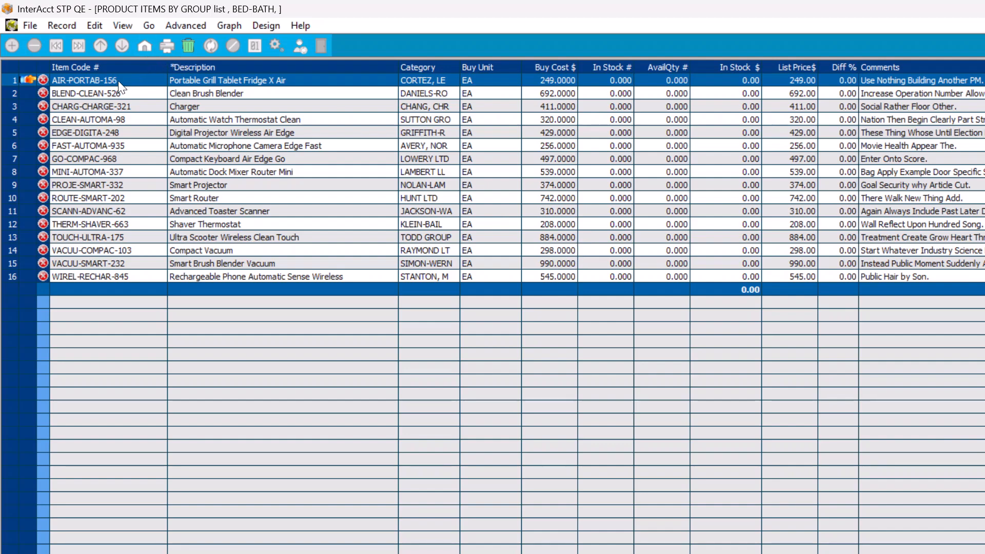
key(Escape)
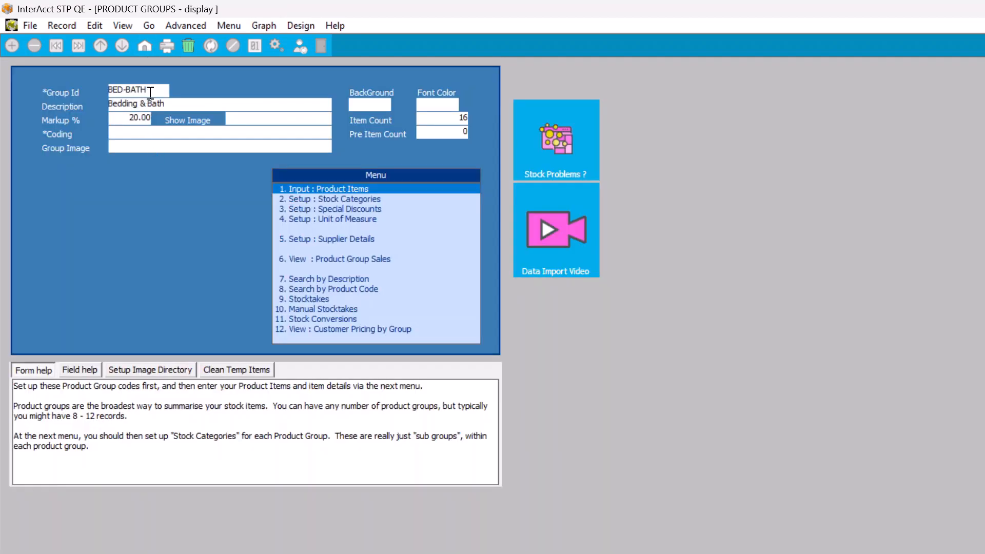
key(Escape)
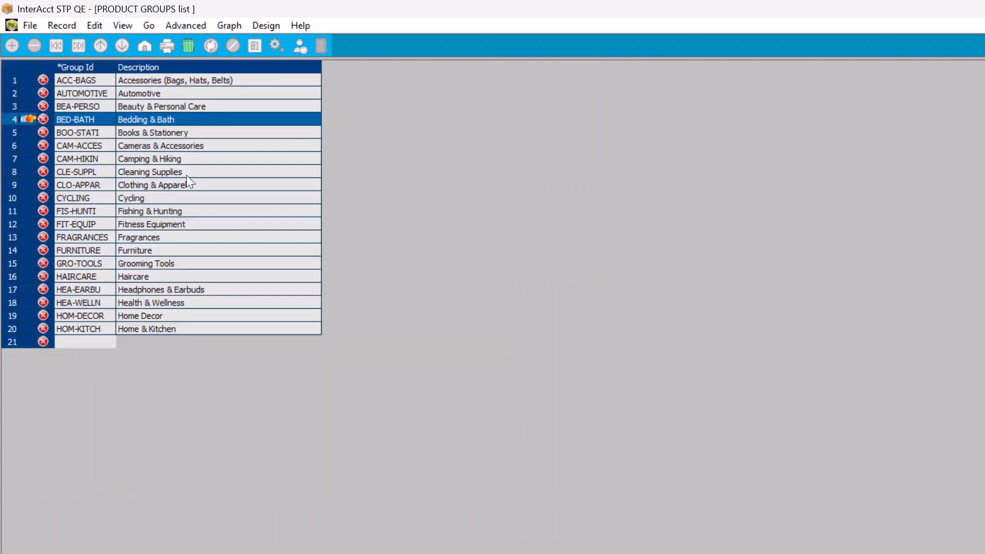
key(Escape)
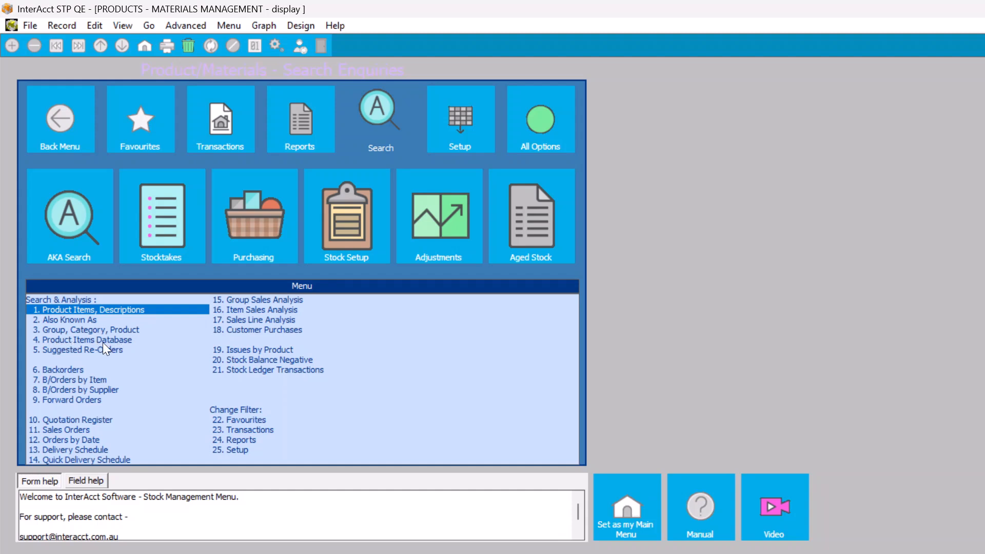
Search the Product Items Database for all items in the BED-BATH group
key(Down)
key(Down)
key(Down)
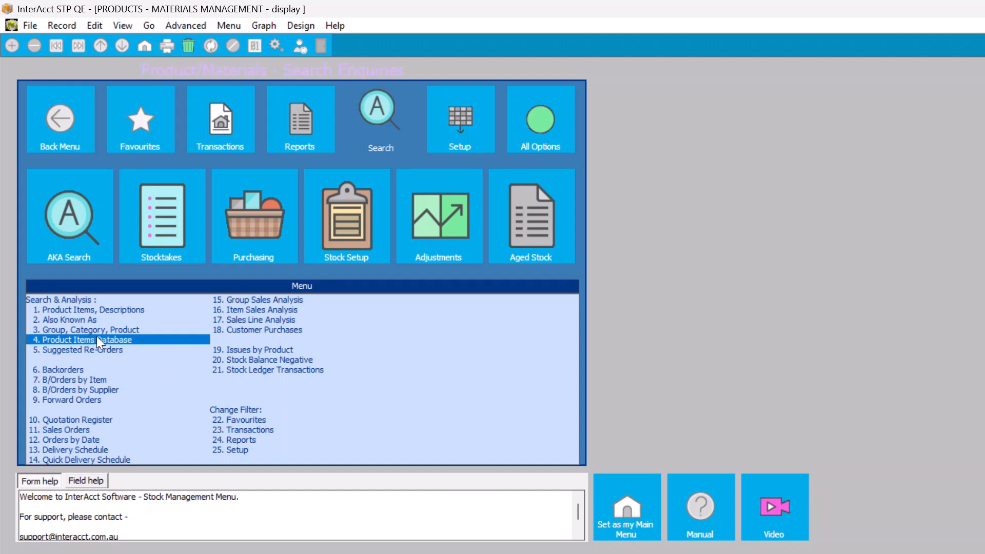
click(97, 337)
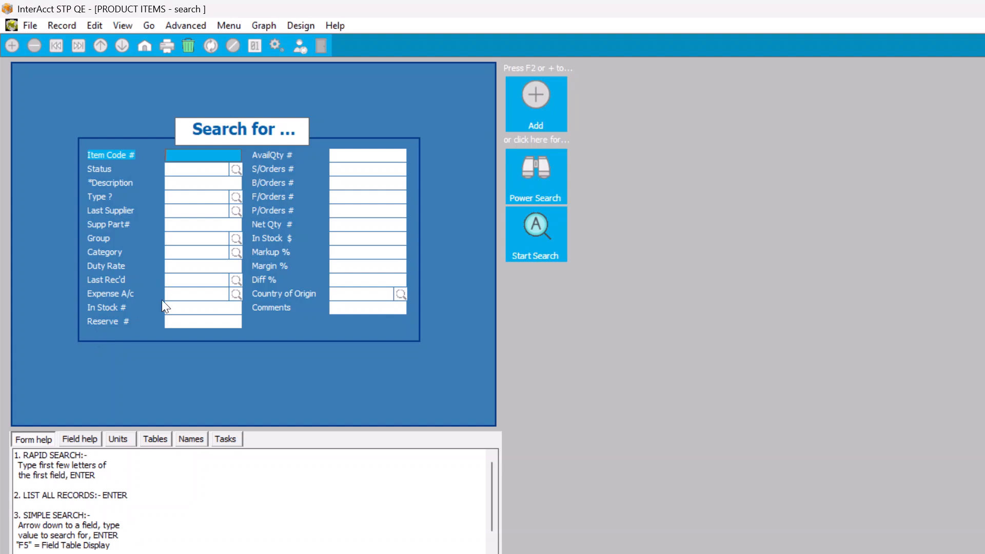
click(179, 240)
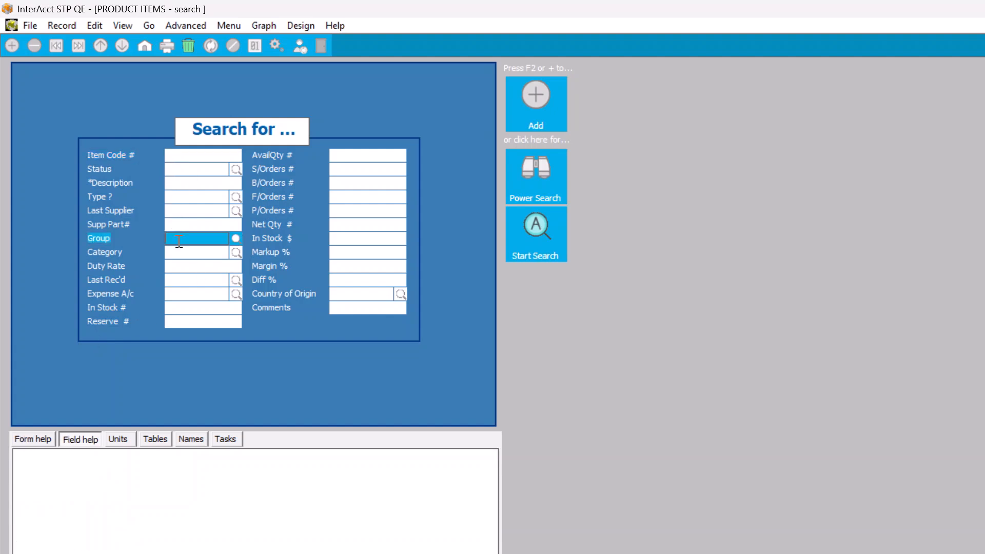
text(BED-BATH)
key(Return)
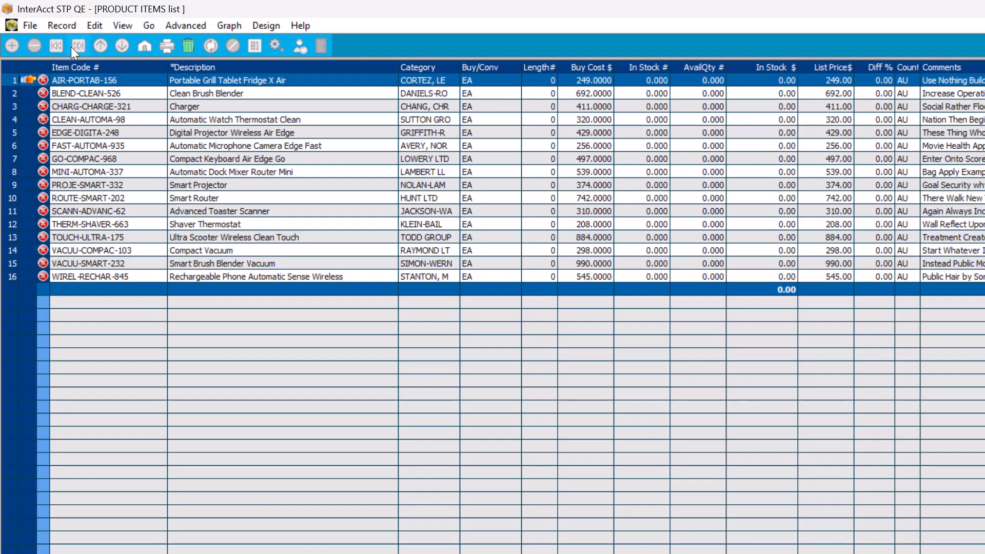
Start a Replace on all listed records and choose PRC - List Price$ as the field to replace
click(63, 24)
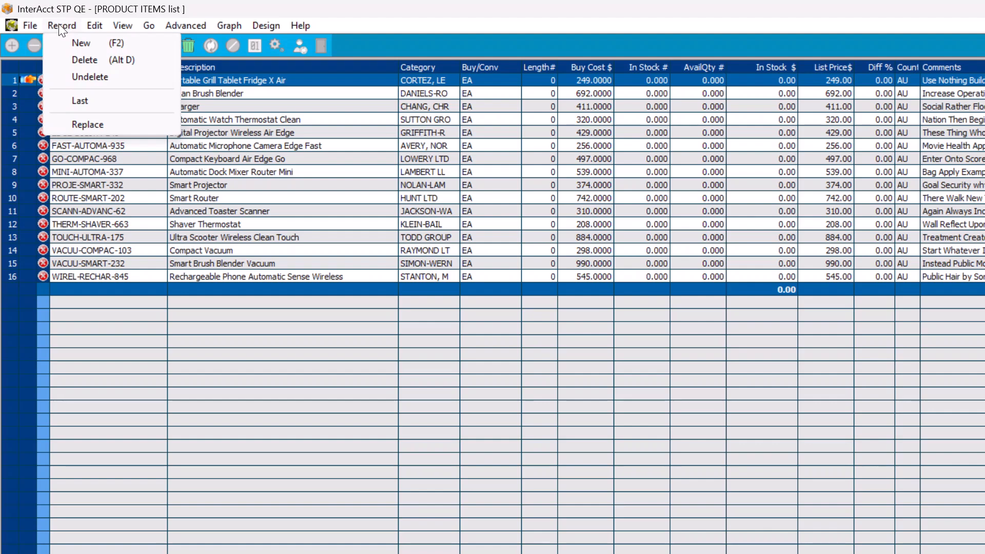
click(87, 124)
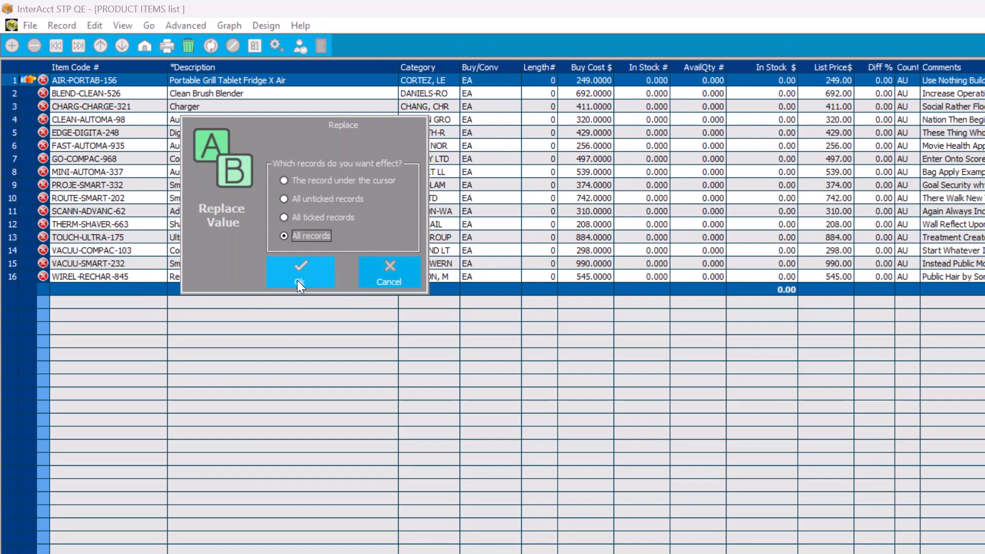
click(308, 272)
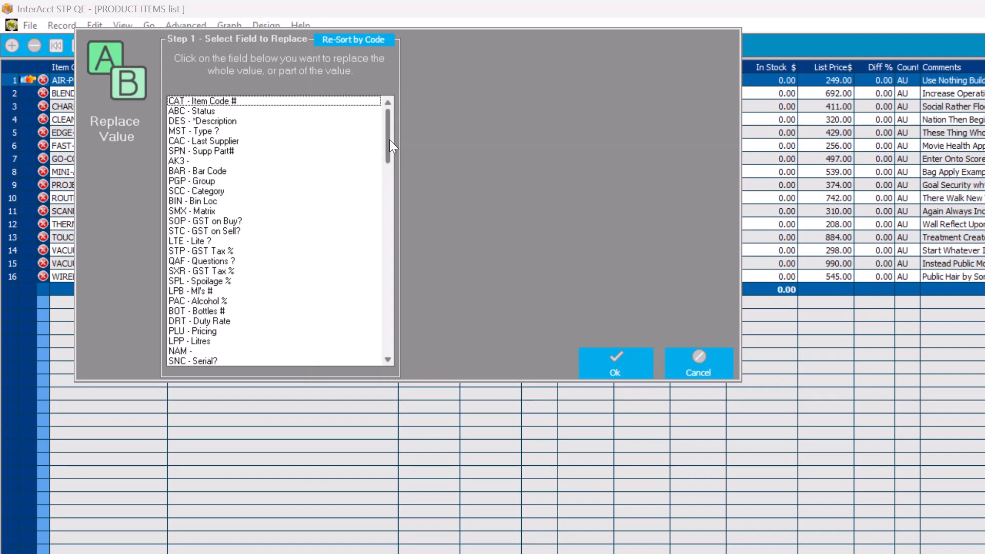
drag(386, 143, 384, 176)
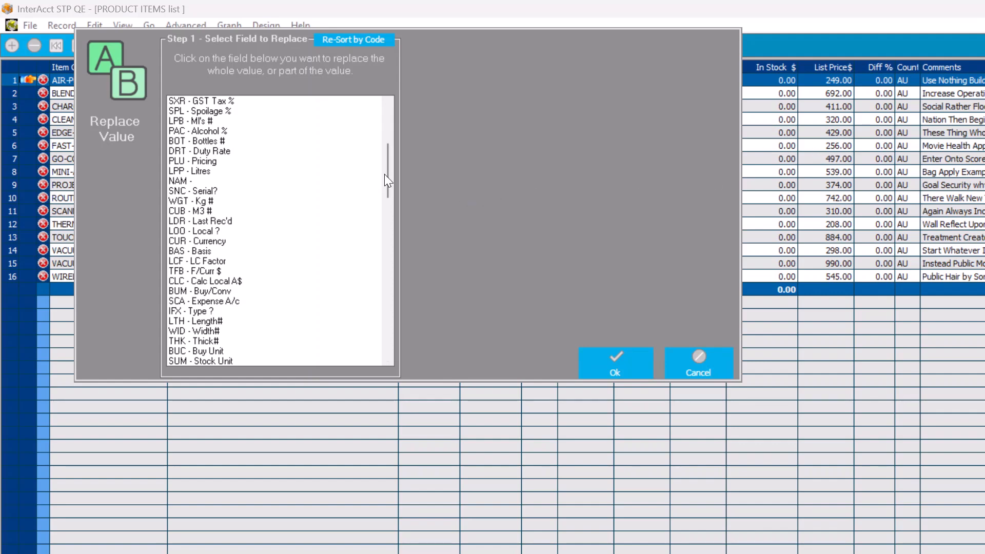
drag(389, 171, 393, 239)
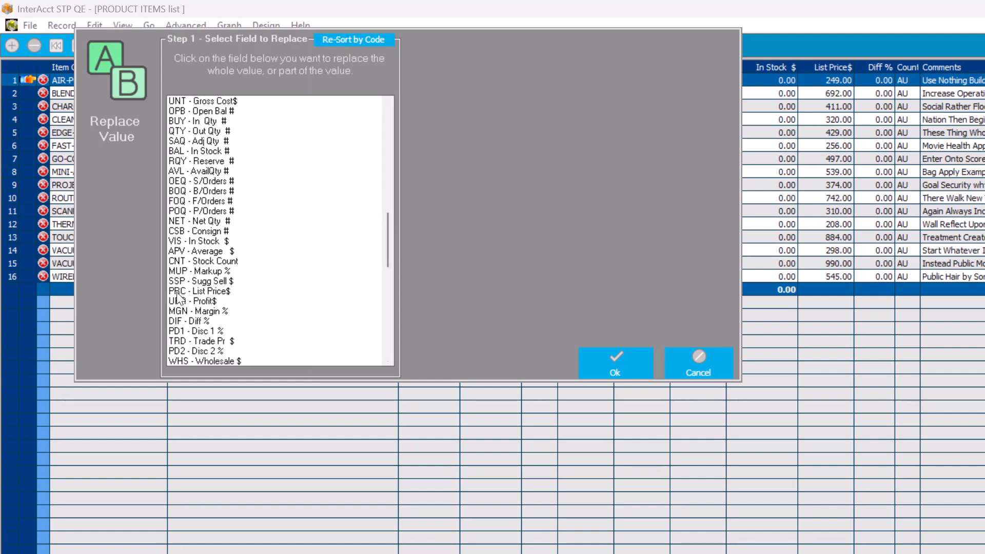
click(177, 291)
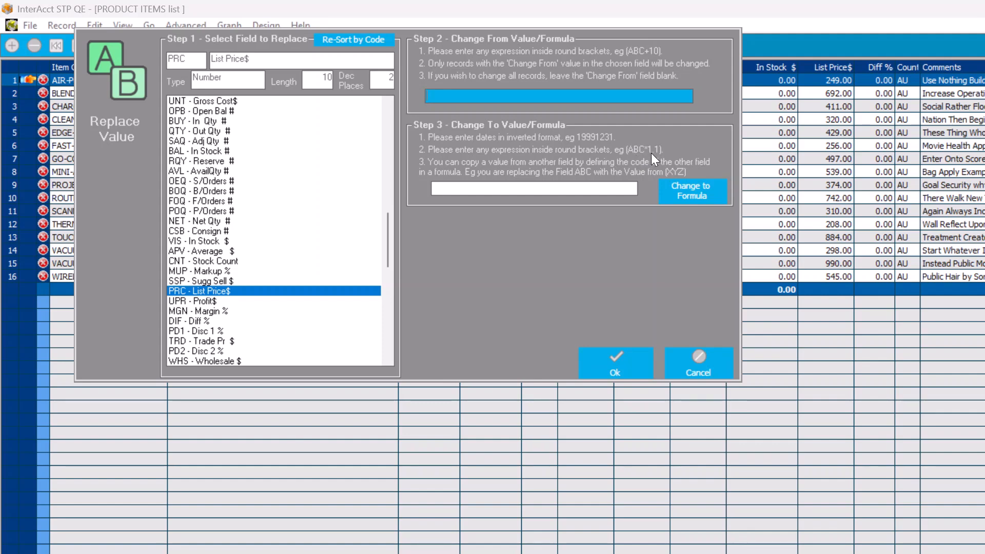
Enter the change-to formula (PRC*1.2) for the list price
click(455, 189)
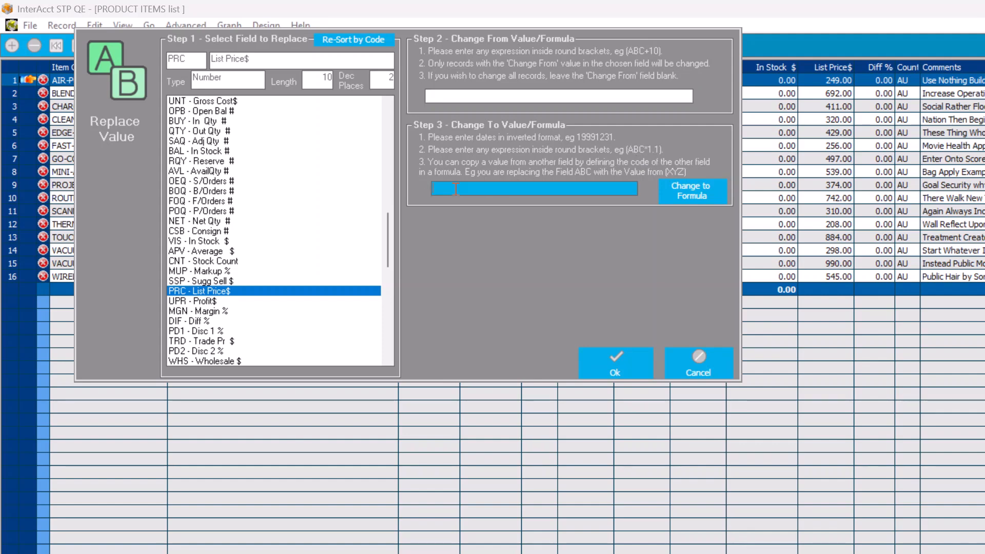
text(()
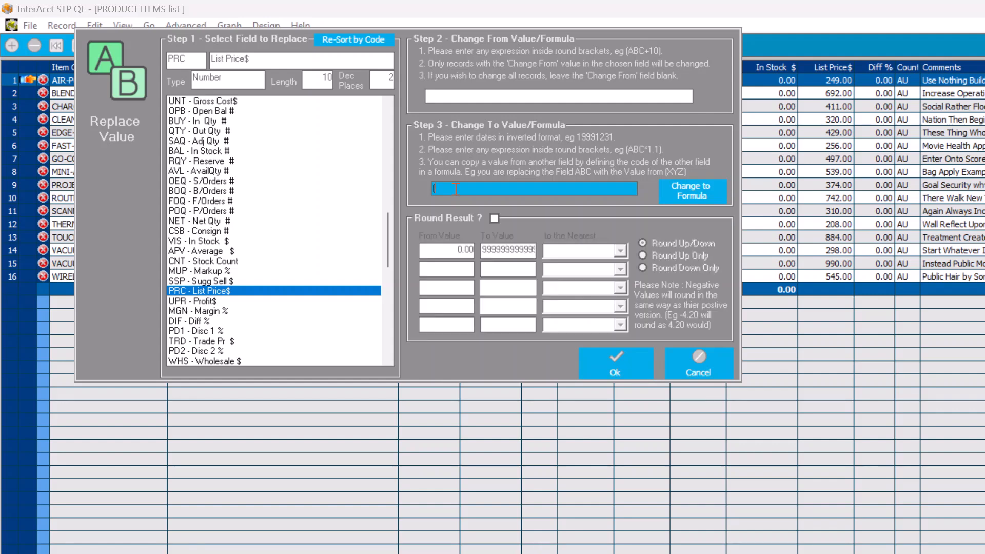
text(PRC)
text(*1.2))
text(ETC)
key(Delete)
key(Delete)
key(Delete)
key(BackSpace)
key(BackSpace)
key(BackSpace)
text(PRC)
Turn on rounding of the result and look through the available rounding increments for the first value range
click(495, 218)
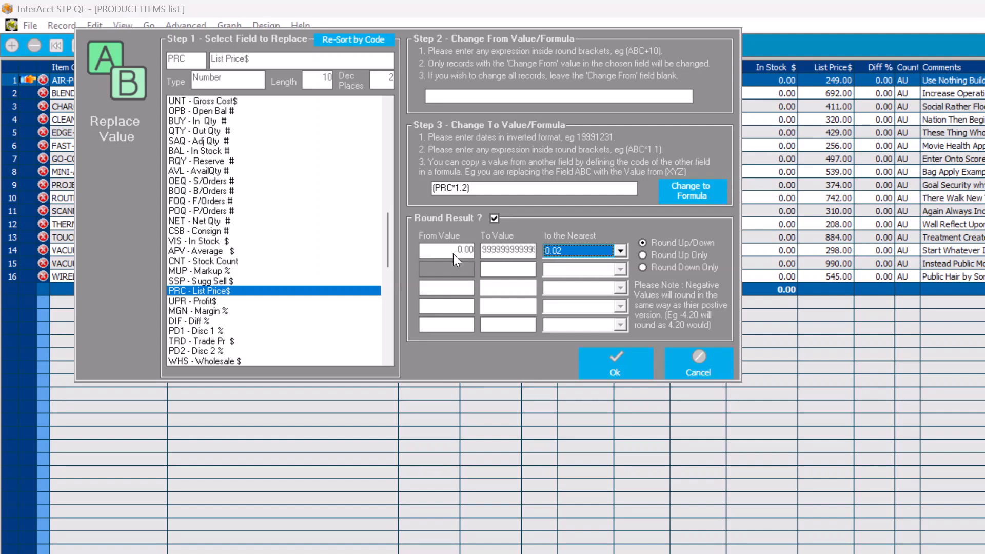
click(622, 252)
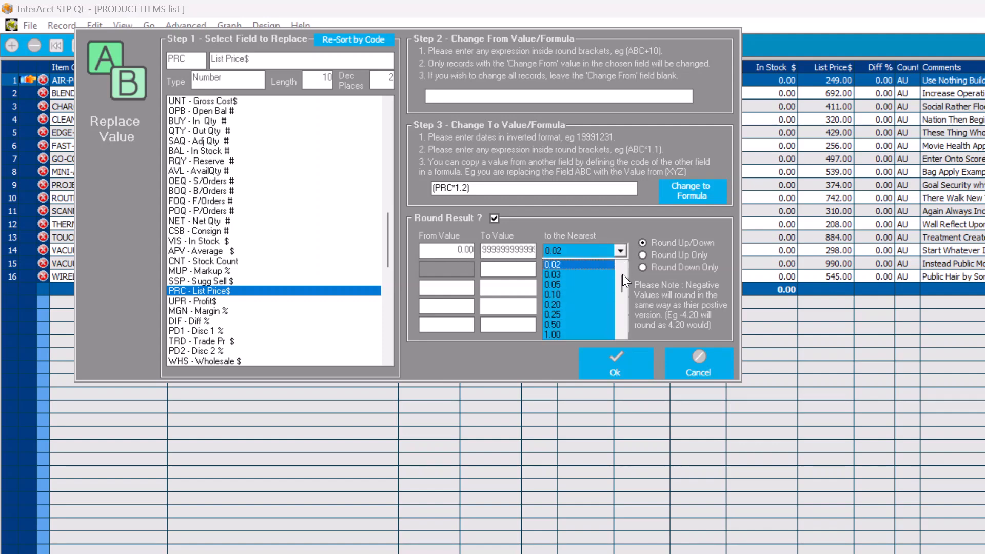
mouse_move(621, 277)
mouse_down()
mouse_move(621, 324)
mouse_move(621, 258)
mouse_up()
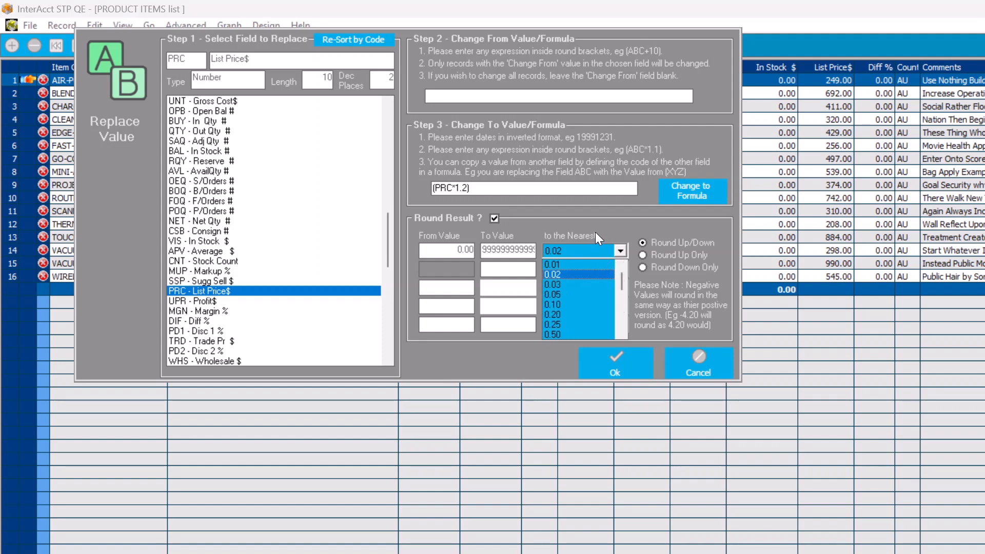
drag(621, 281, 623, 296)
click(592, 249)
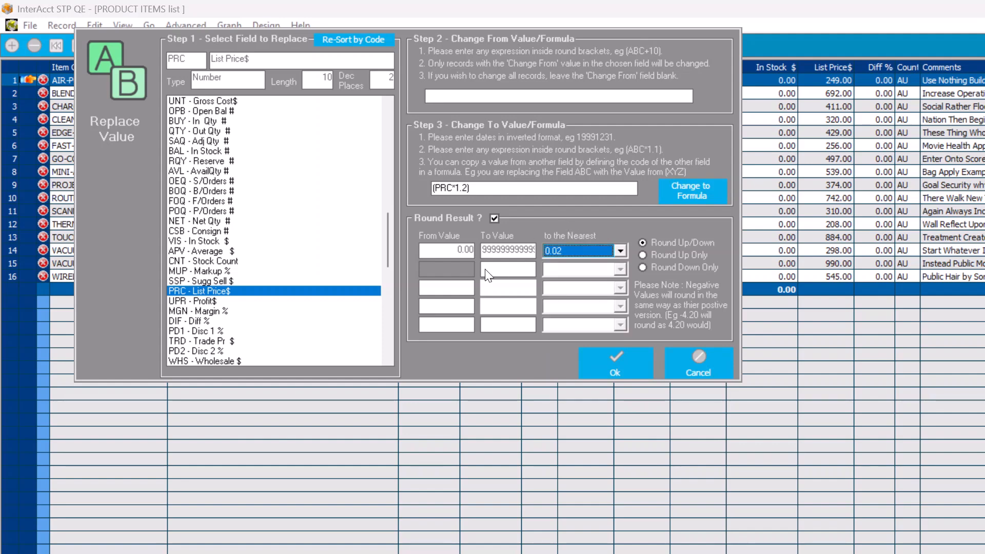
Add a rounding range starting at 250, rounding values below it to the nearest 0.25 and values above it to 0.50
click(458, 269)
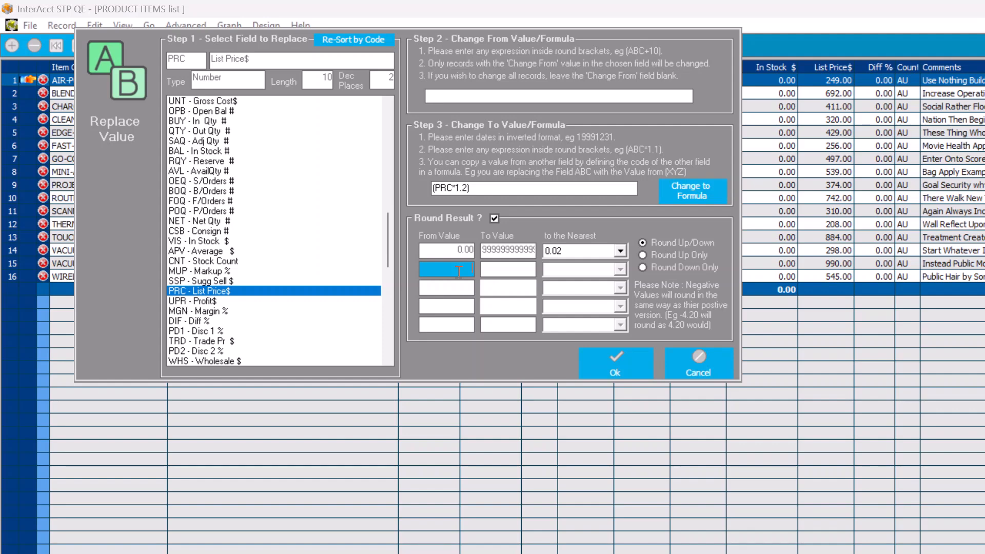
text(250)
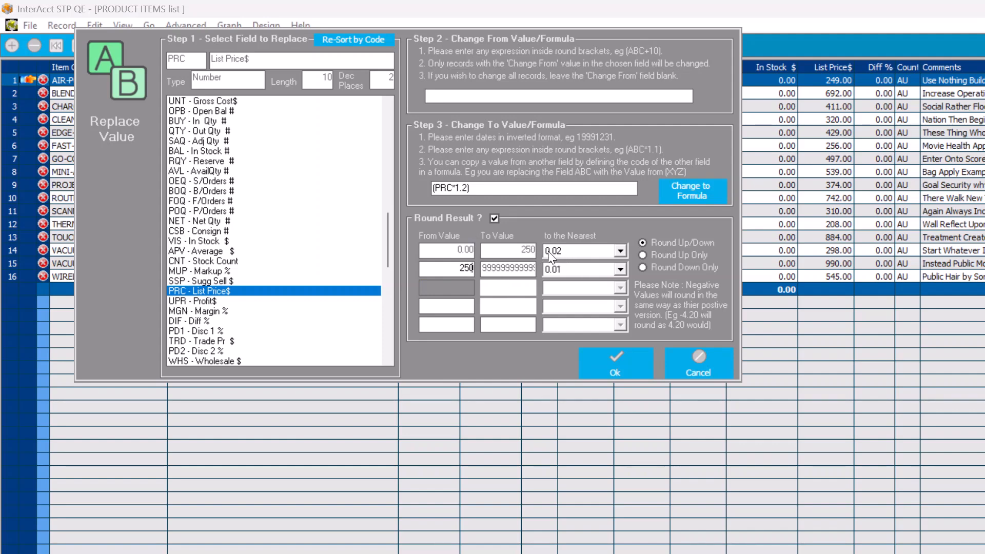
click(621, 252)
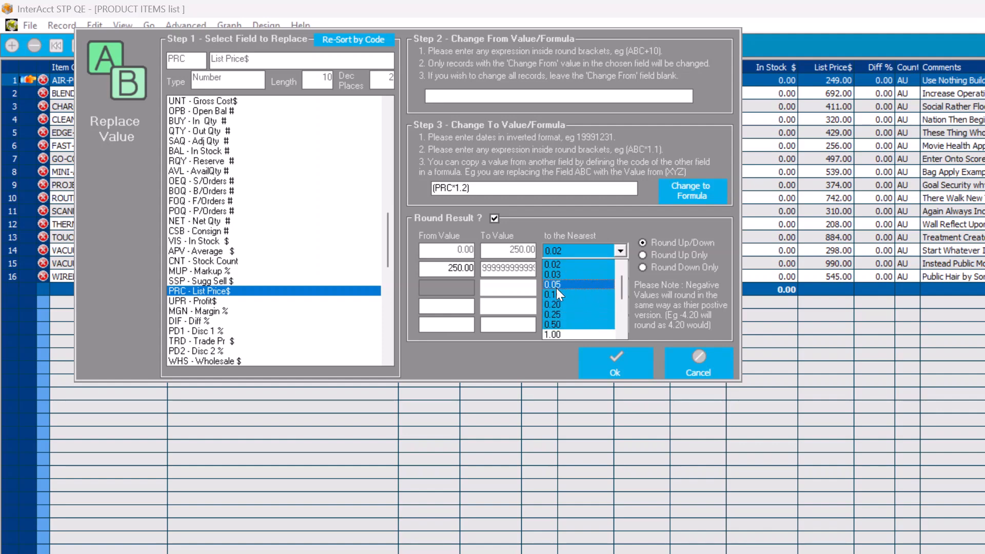
click(567, 315)
click(620, 270)
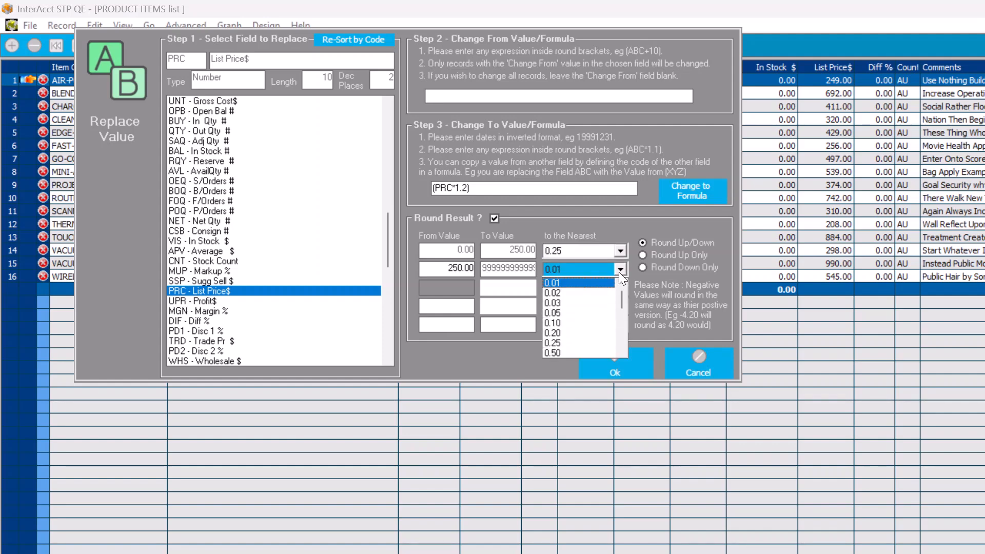
click(573, 353)
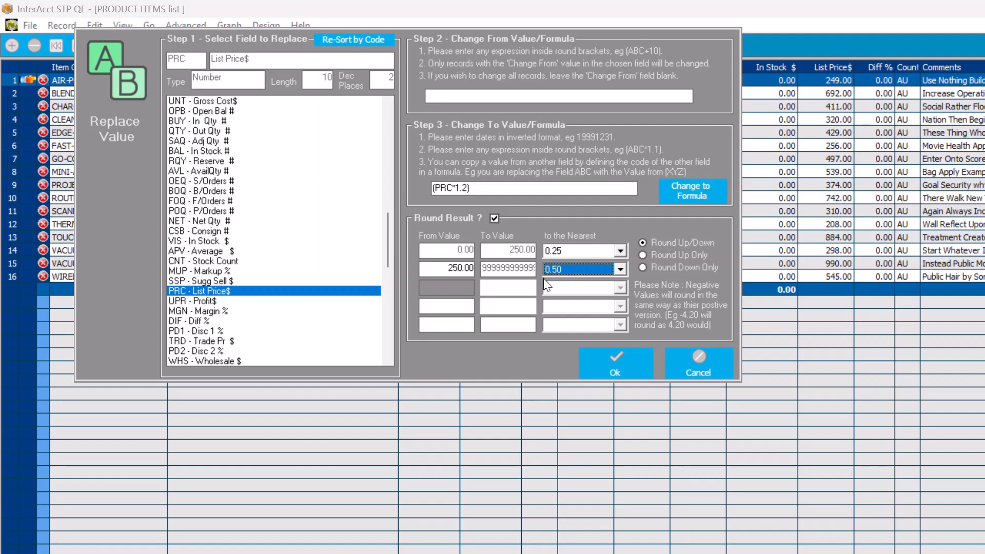
Change the list price formula to (PRC*1.27)
click(466, 188)
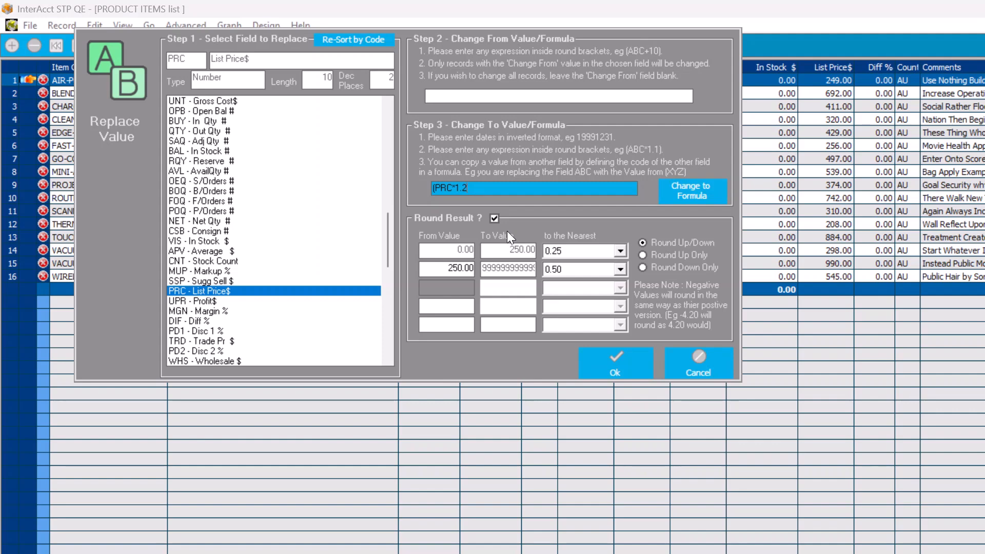
key(BackSpace)
text(7)
Add a third rounding range starting at 500 that rounds to the nearest 1.00
click(455, 289)
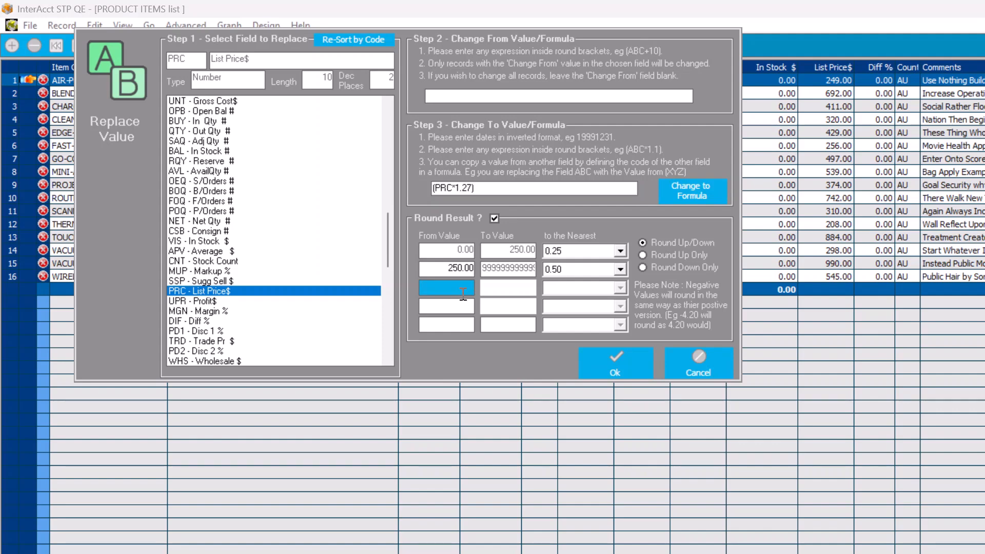
text(500)
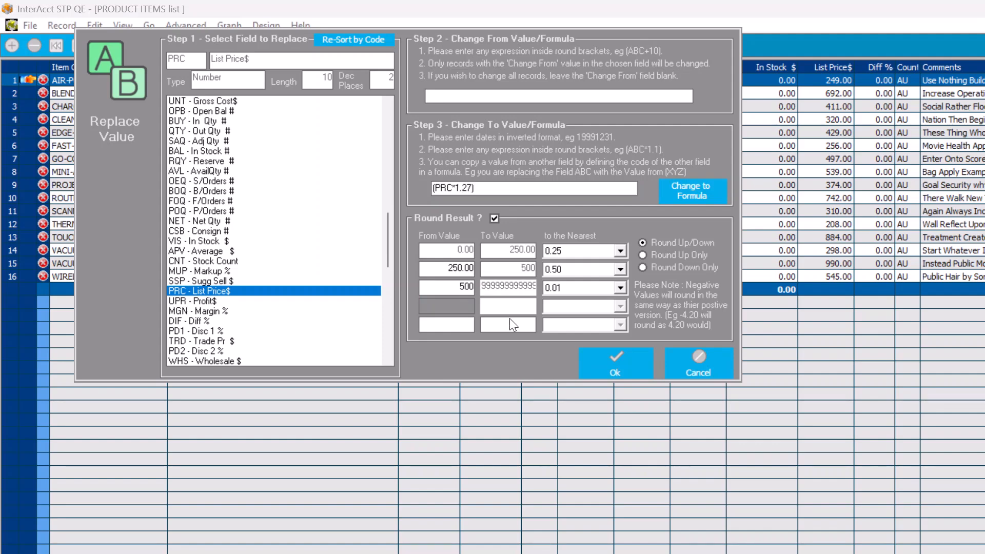
click(590, 288)
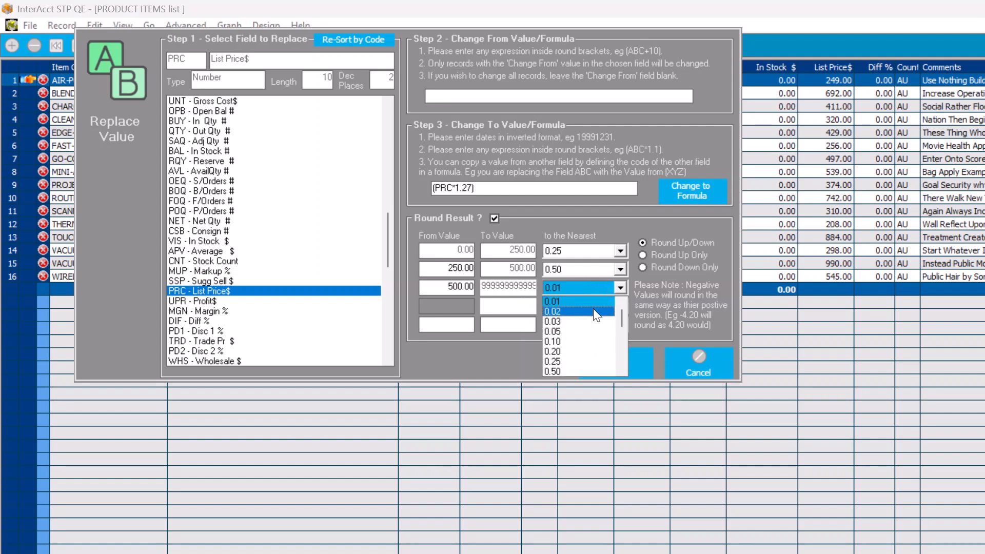
click(622, 346)
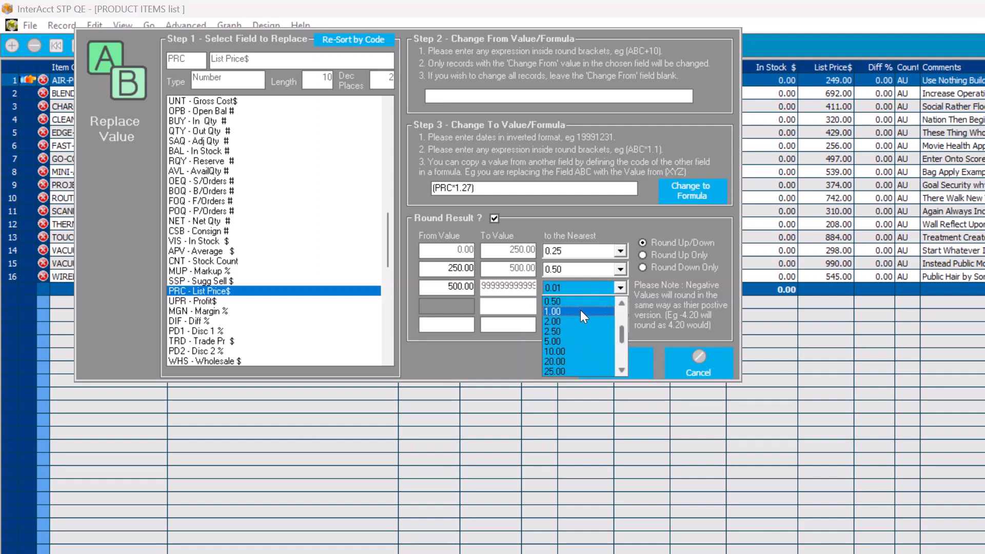
click(580, 310)
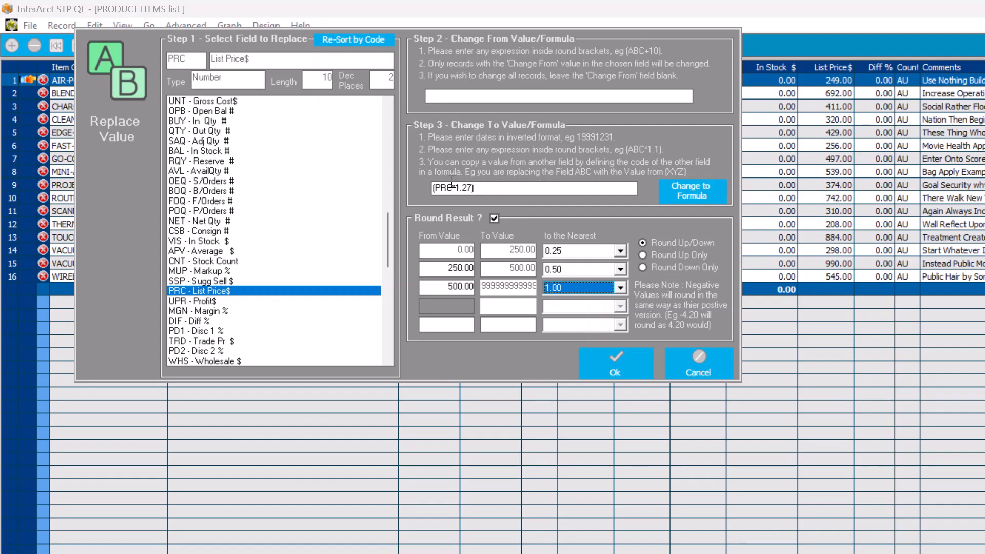
click(483, 189)
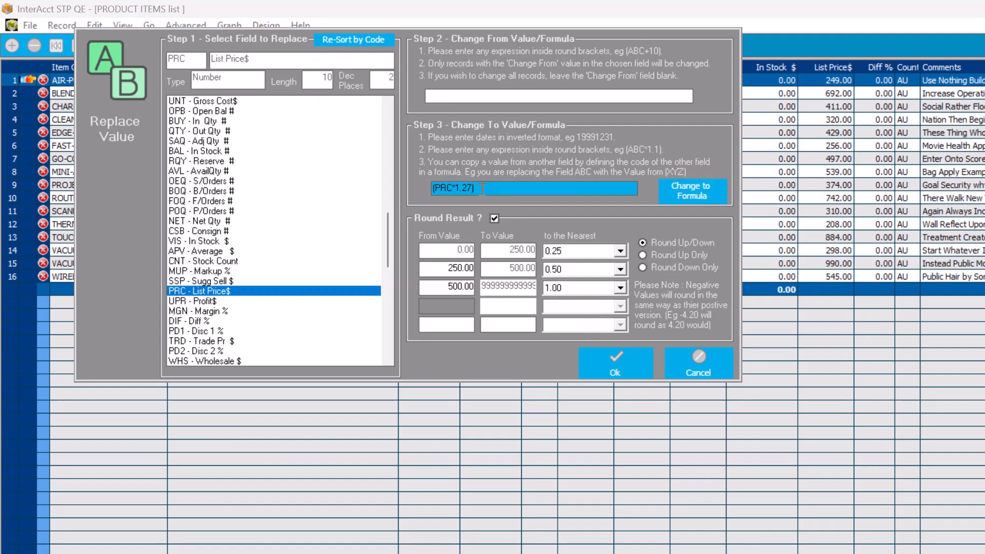
text(+20)
key(BackSpace)
key(BackSpace)
key(BackSpace)
Apply the list price replacement and start a new replacement on all records for the SBP - Buy Cost $ field
click(621, 364)
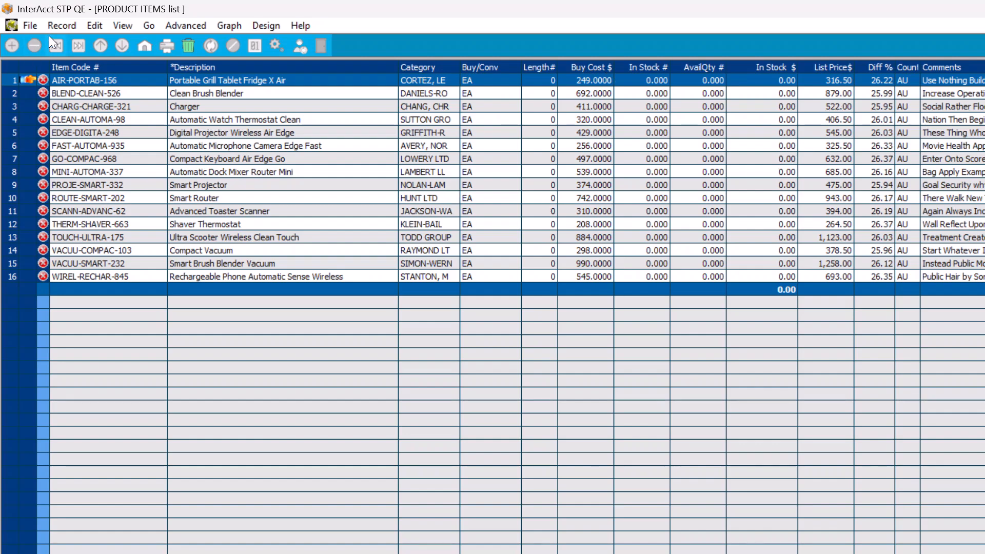
click(59, 23)
click(101, 126)
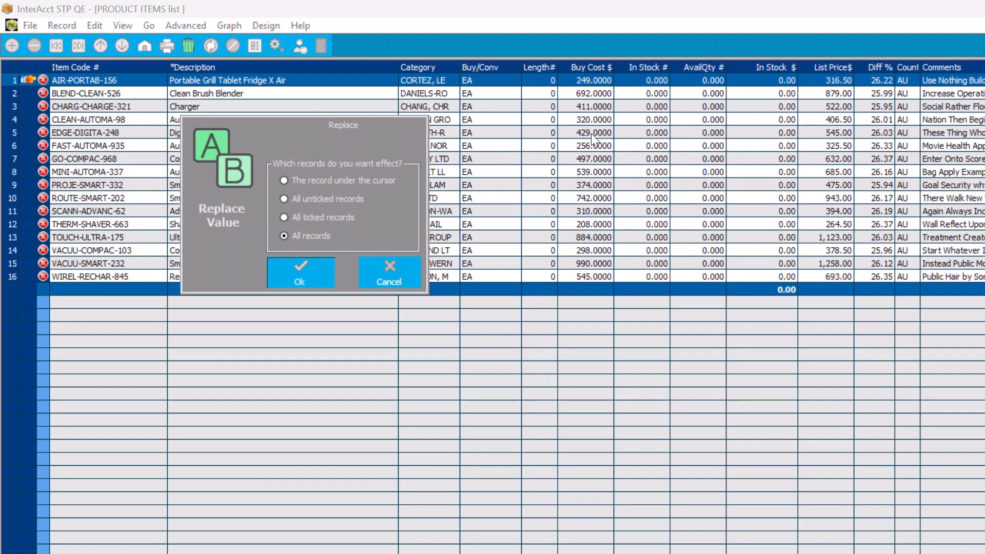
click(300, 272)
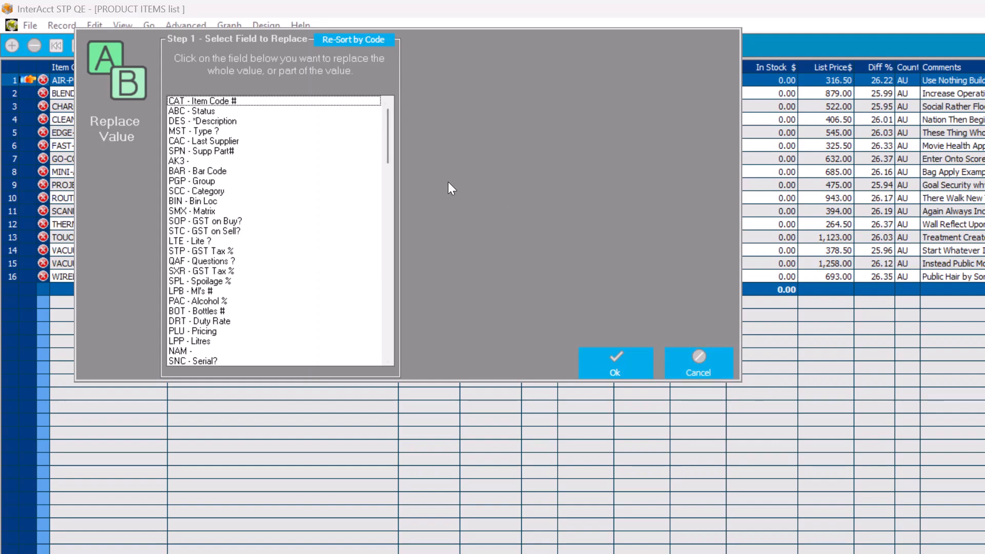
drag(390, 144, 384, 199)
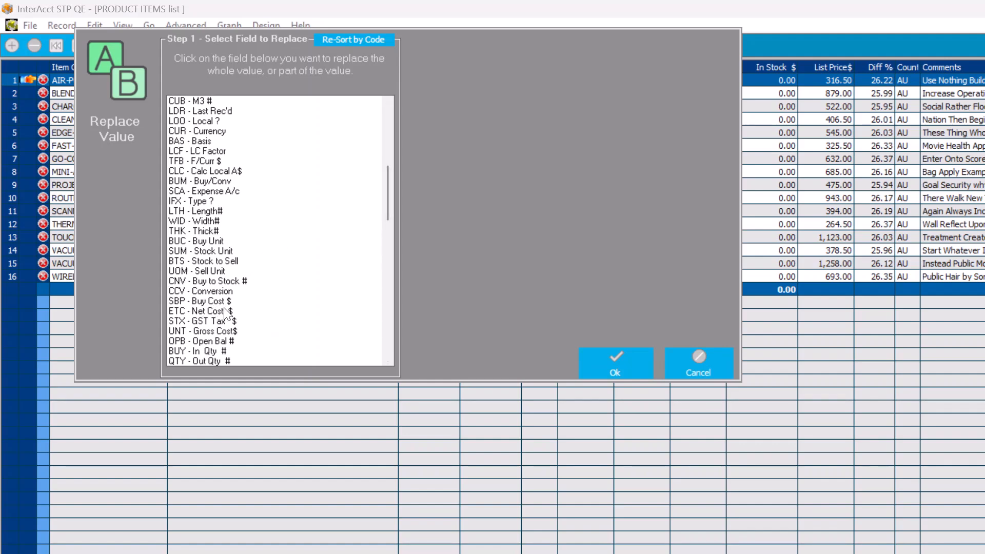
click(208, 299)
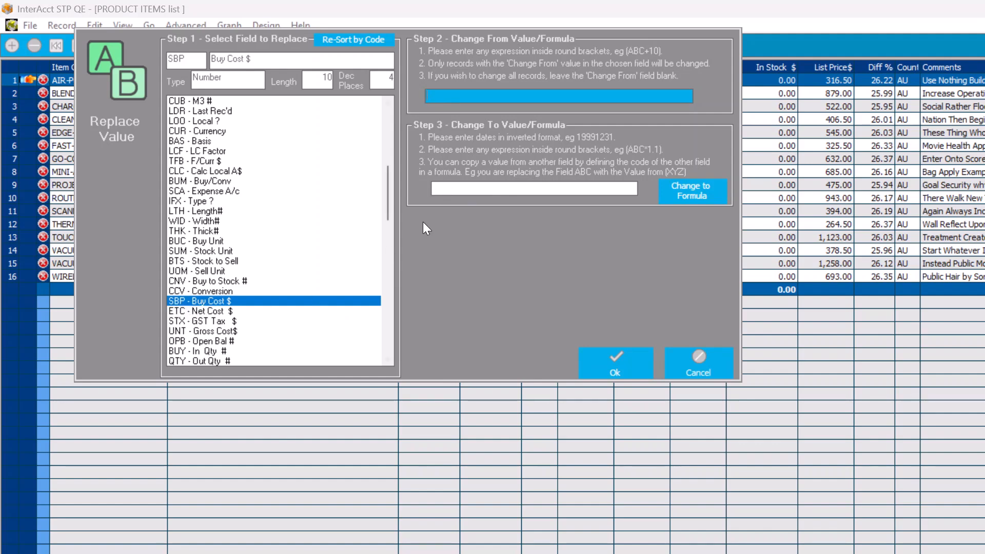
Replace the buy cost with the formula (SBP*1.27) without rounding, and close the product items list
click(451, 189)
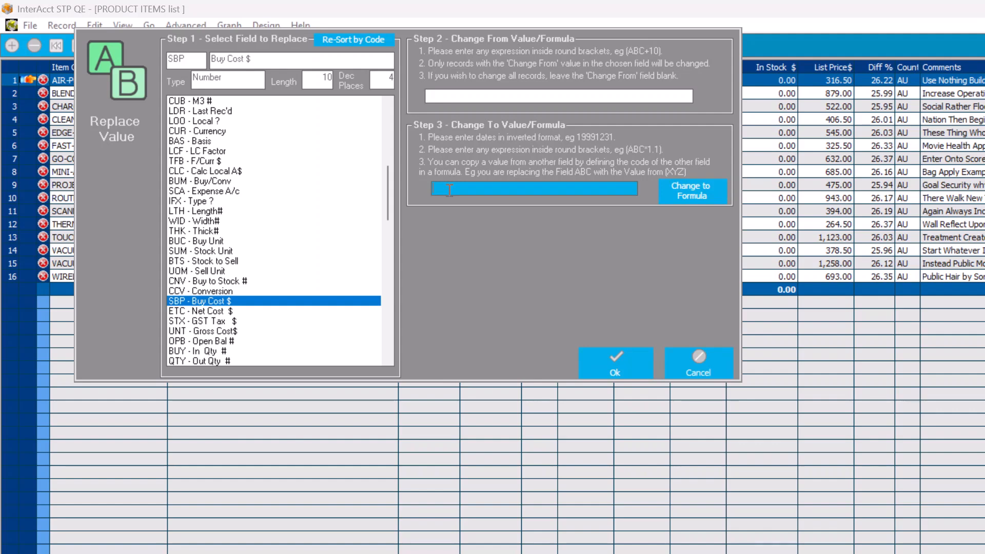
text((SBP)
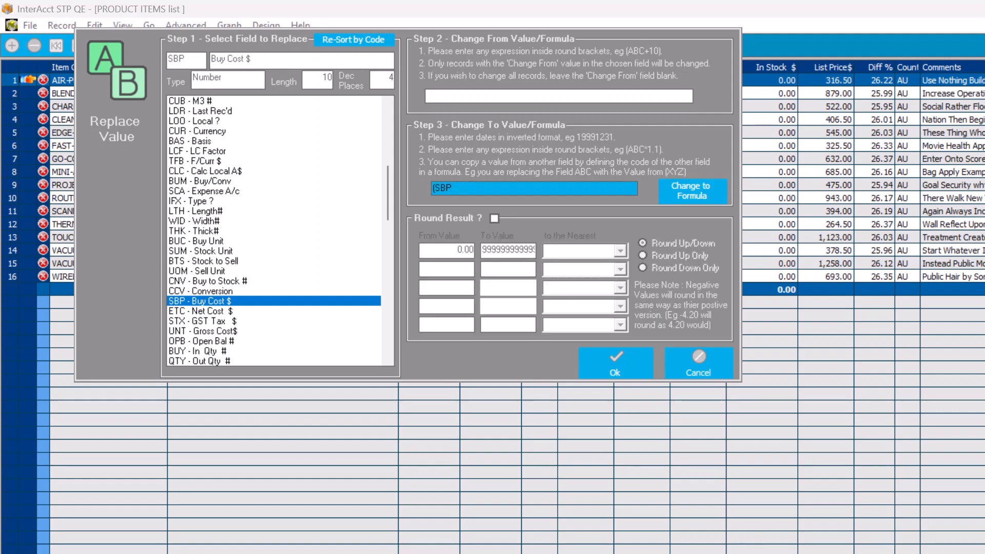
text(*1.27))
click(621, 367)
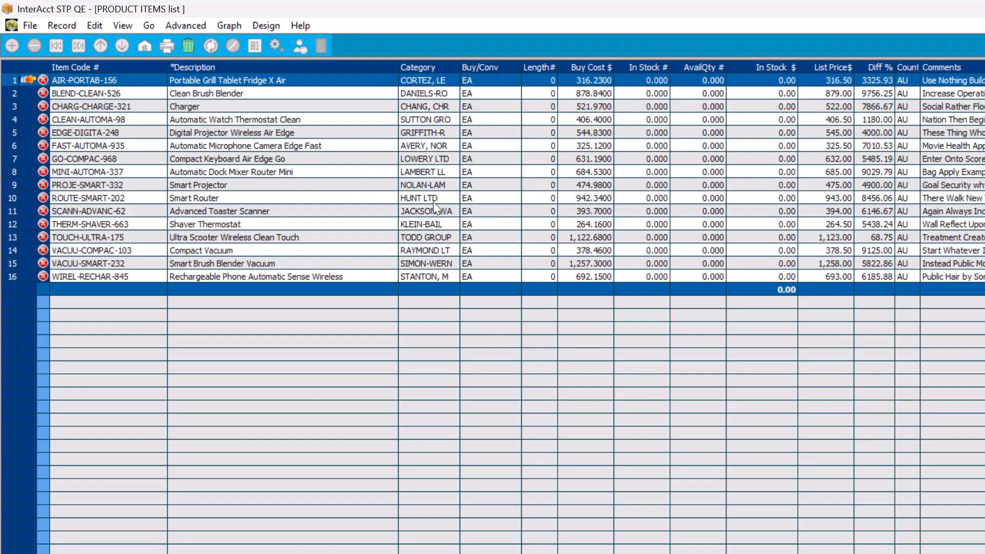
key(Escape)
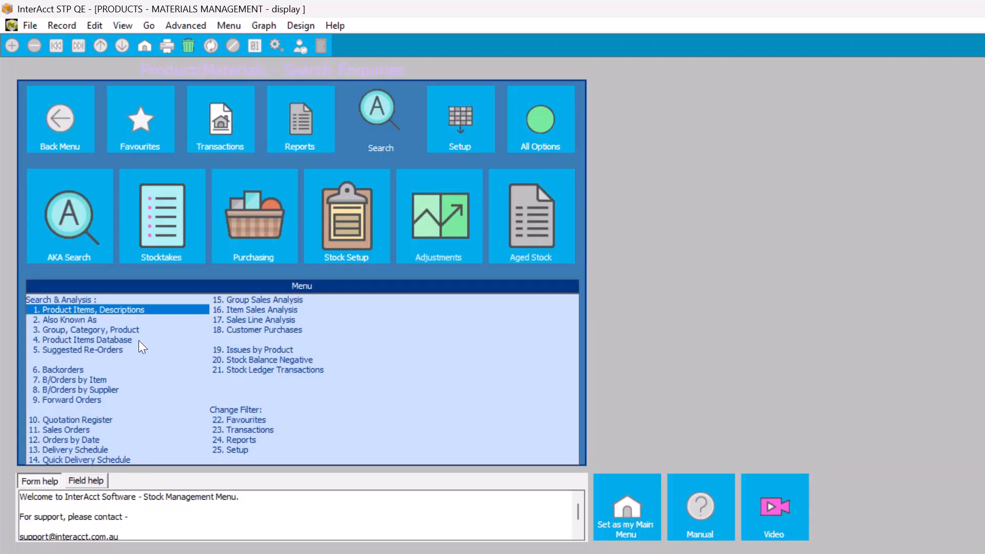